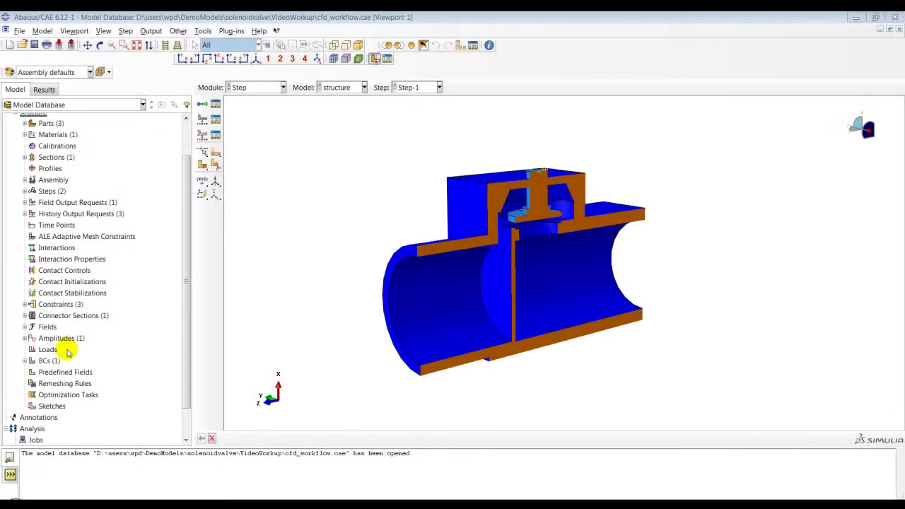
- Create a mechanical concentrated force load in Step-1 on the plunger-1.refppoint set
double_click(57, 350)
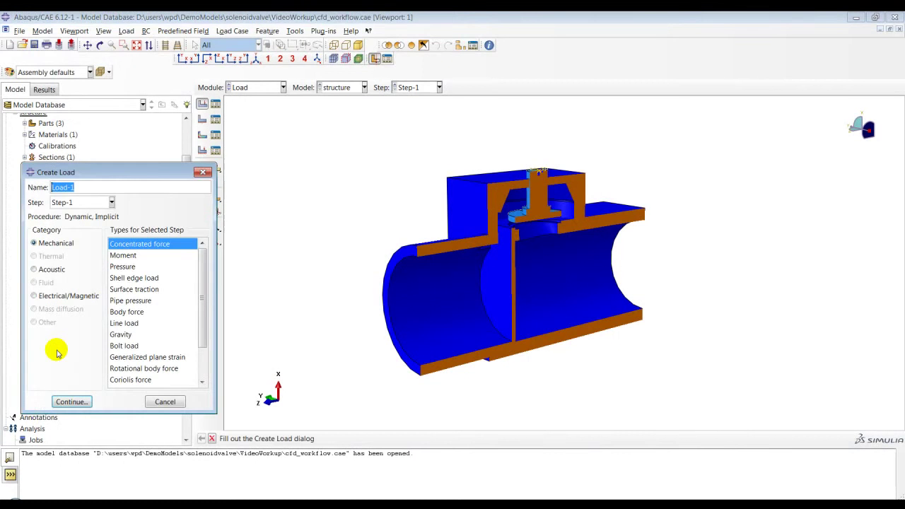
left_click(71, 402)
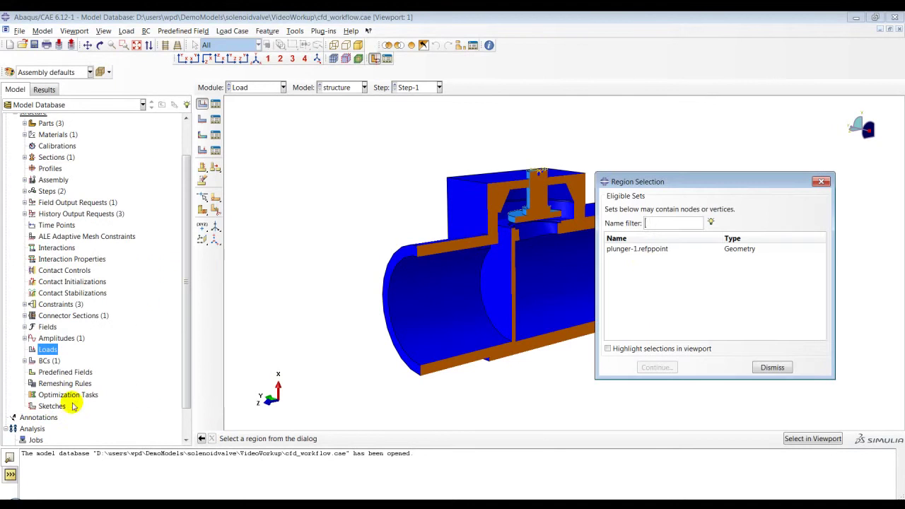
left_click(637, 248)
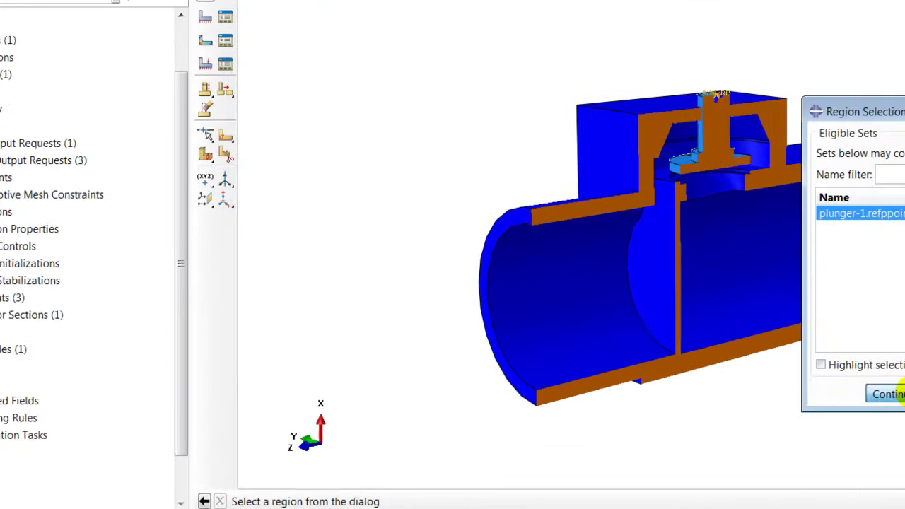
left_click(889, 394)
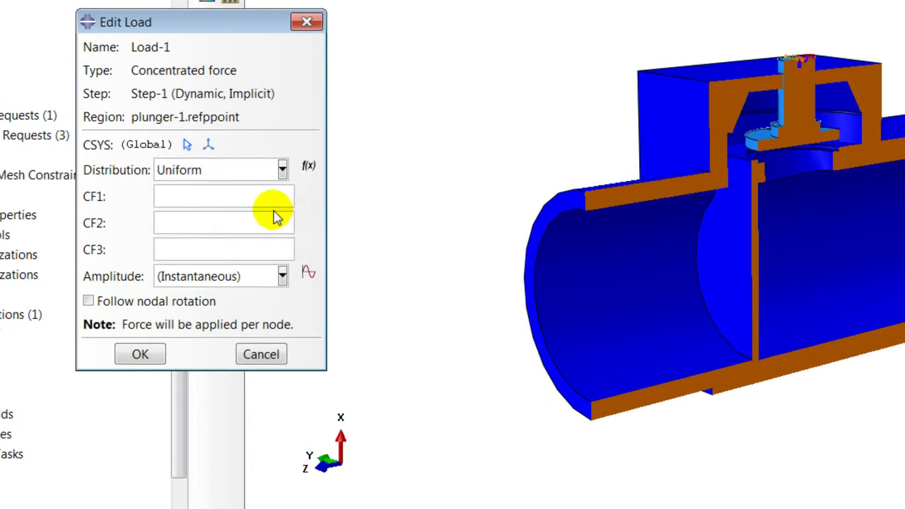
- Set the concentrated force components to CF1 1, CF2 0 and CF3 0
left_click(234, 194)
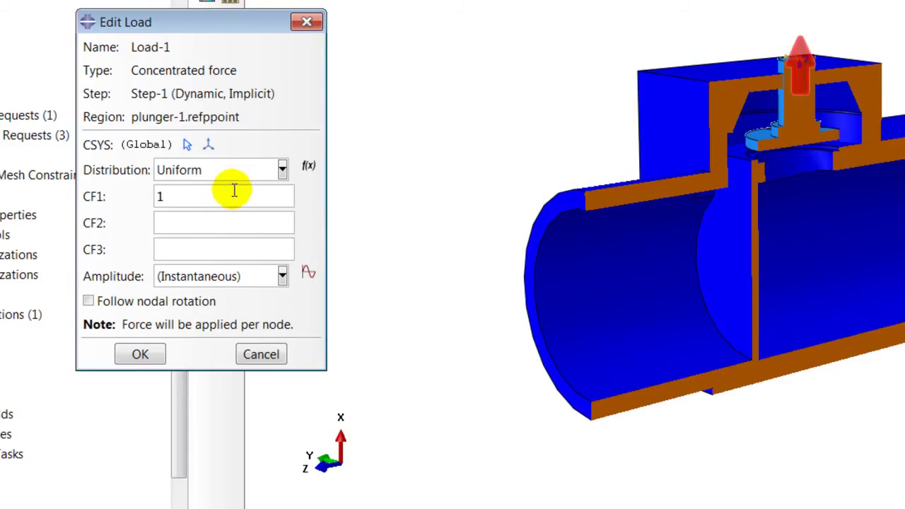
type("1")
left_click(221, 216)
type("0")
left_click(205, 250)
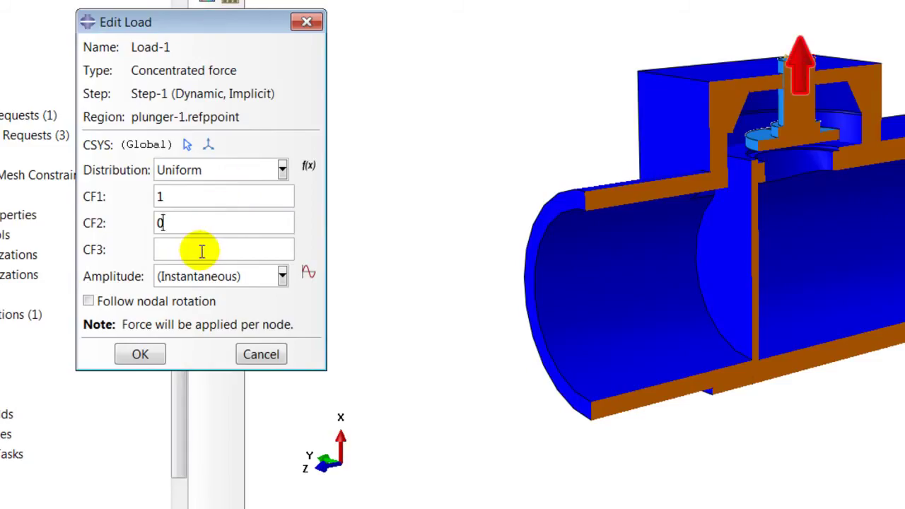
type("0")
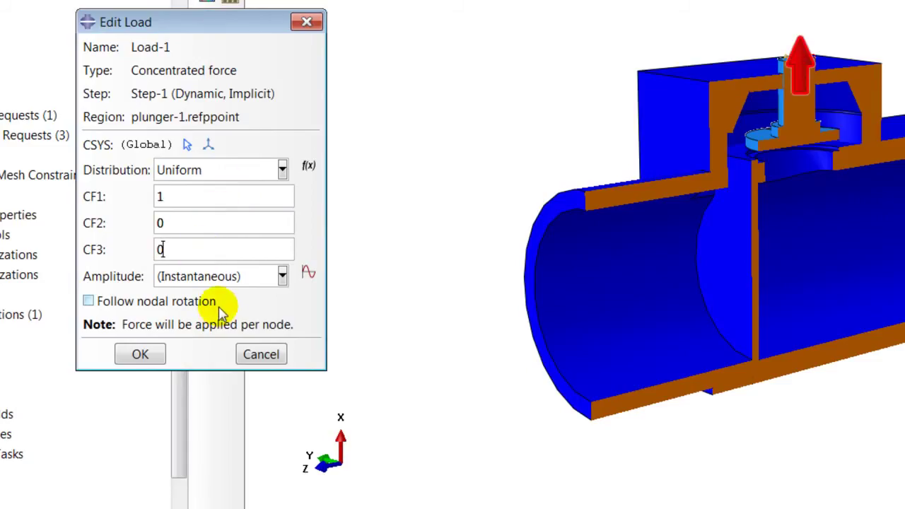
- Create a User-type amplitude with 0 variables for the plunger load
left_click(309, 275)
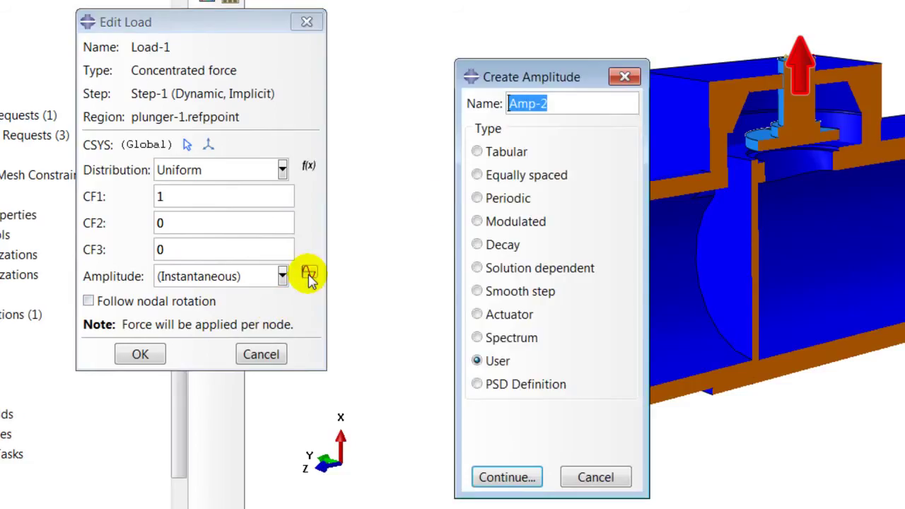
left_click(492, 363)
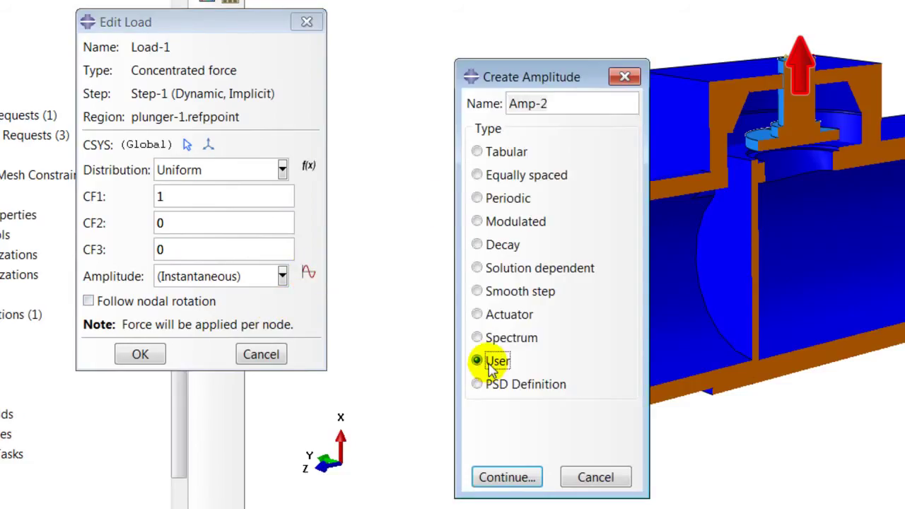
left_click(501, 477)
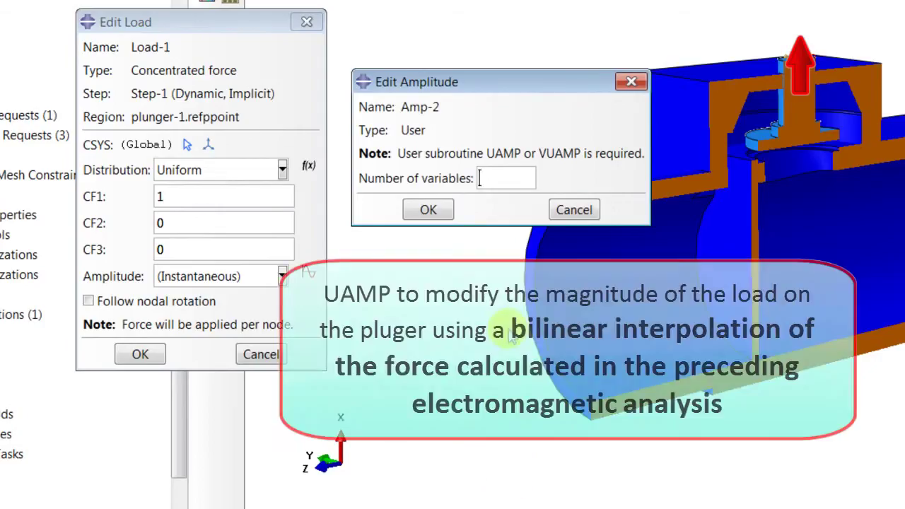
left_click(509, 181)
type("0")
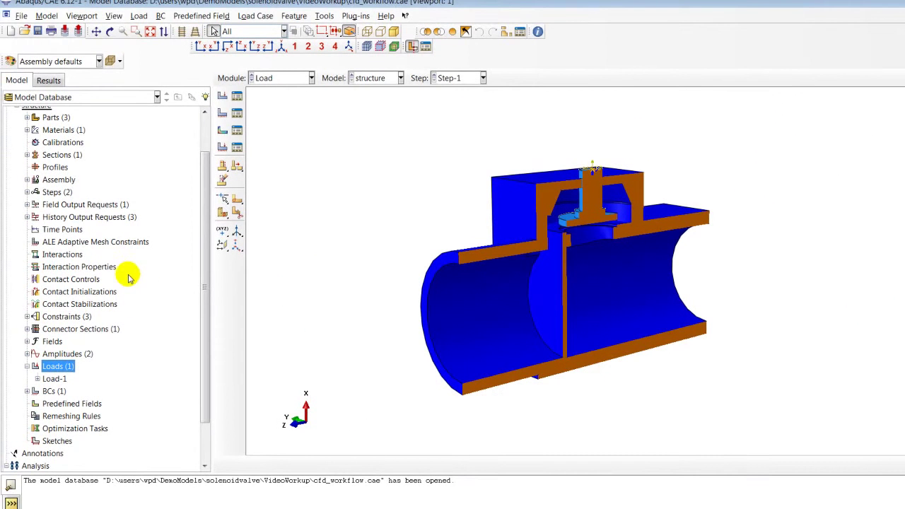
- Create a history output request in Step-1 for the plunger-1.refppoint set, output every 1 increment
left_click(92, 221)
double_click(91, 220)
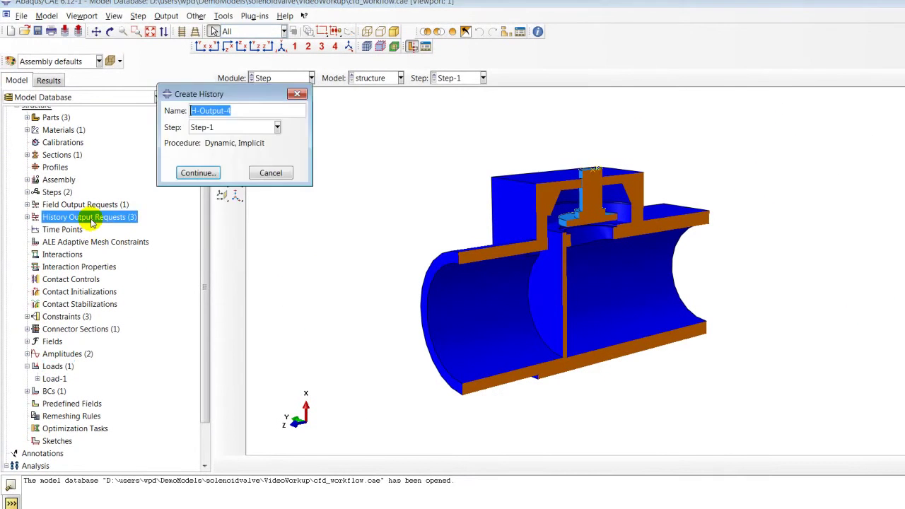
left_click(201, 172)
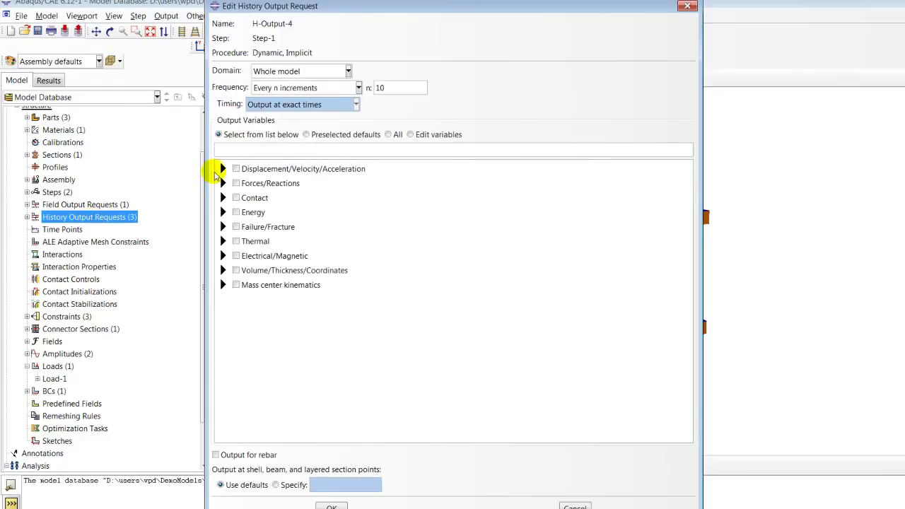
left_click(322, 72)
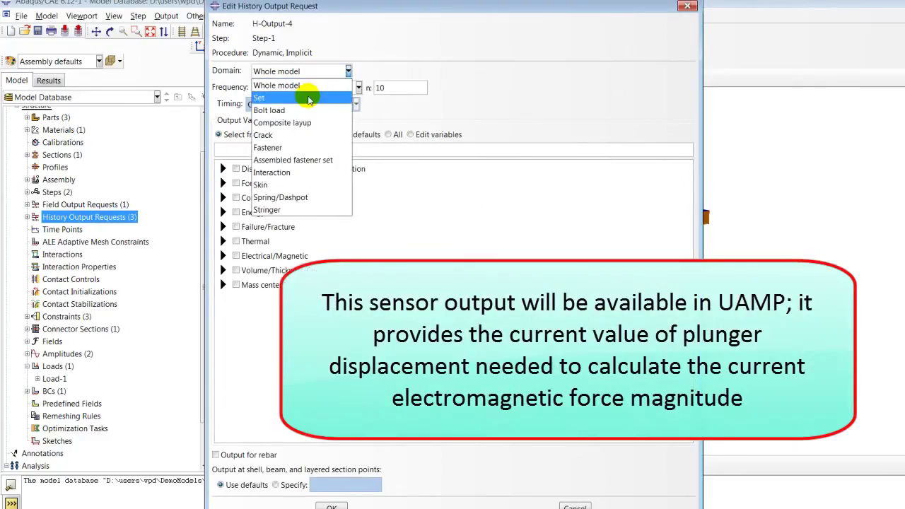
left_click(305, 98)
left_click(371, 72)
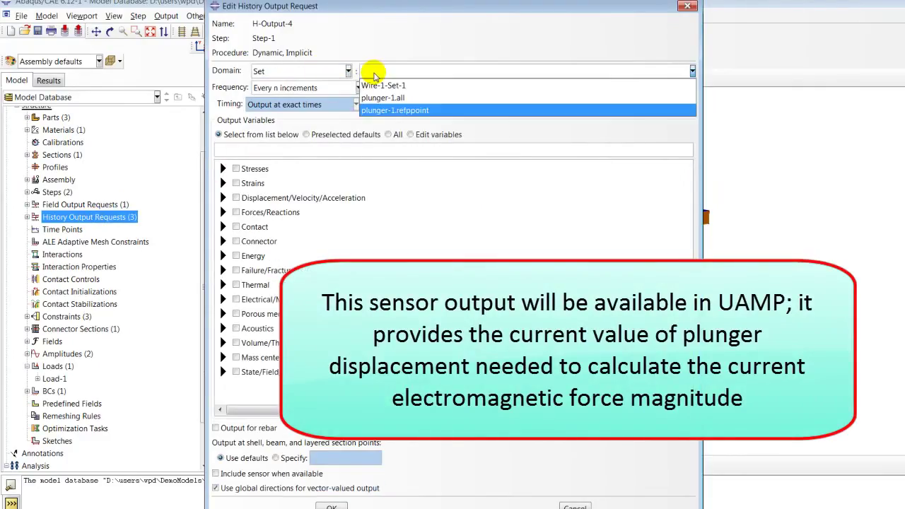
left_click(382, 111)
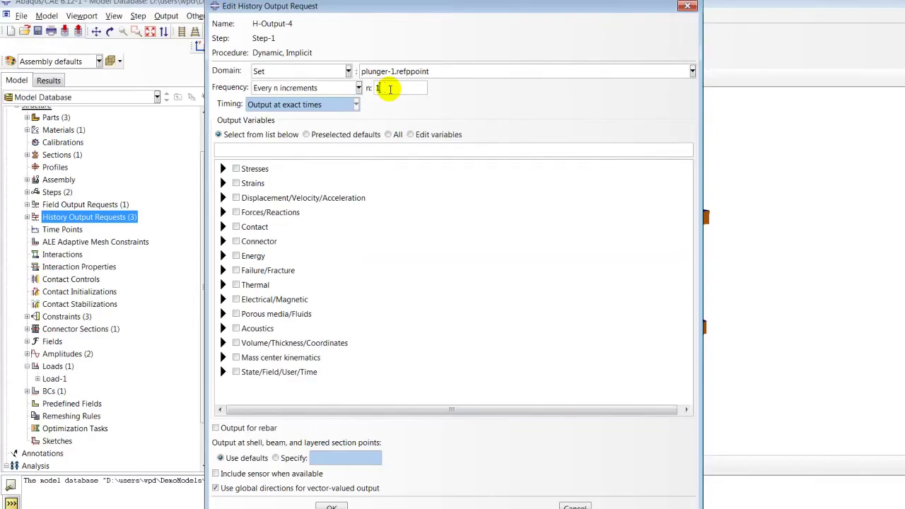
- Request the U1 displacement as the history output variable and include a sensor when available
left_click(223, 198)
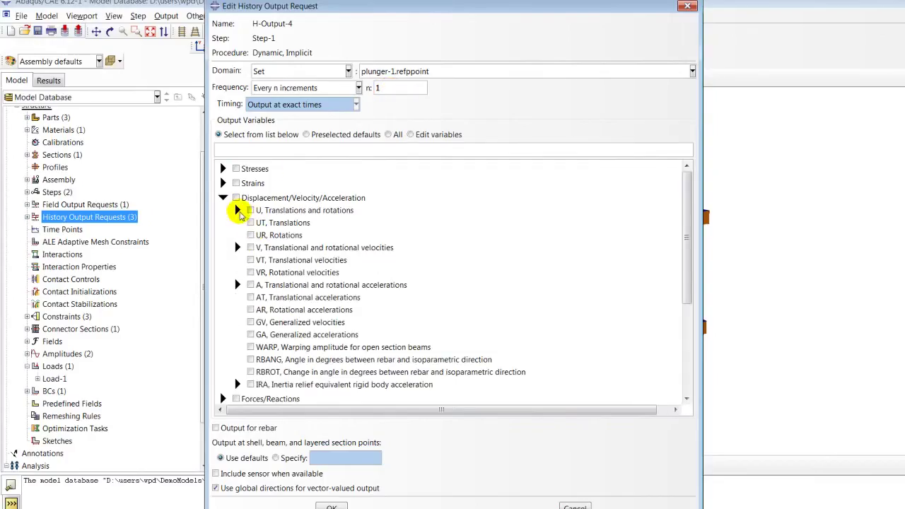
left_click(237, 210)
left_click(266, 222)
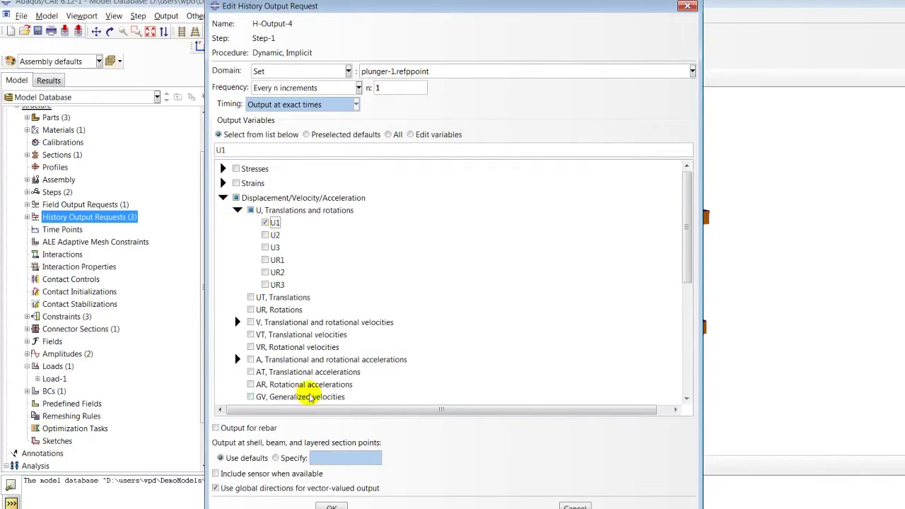
left_click(216, 474)
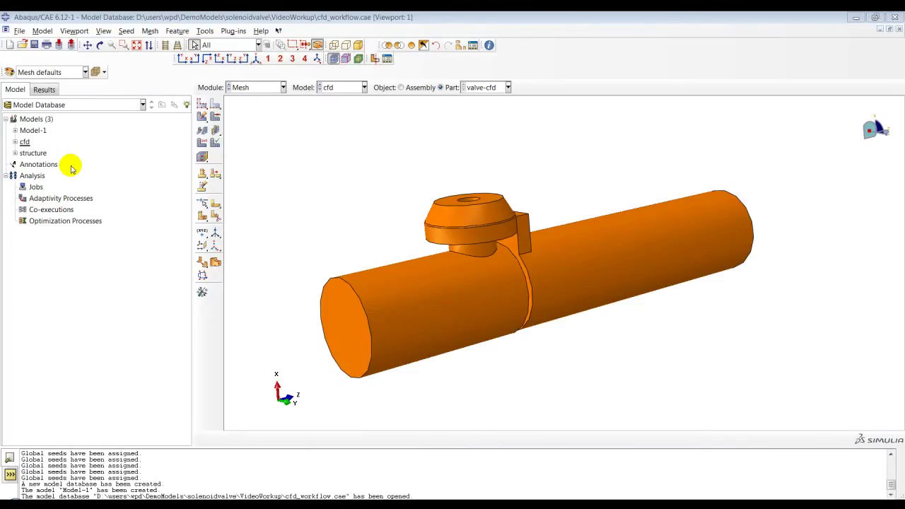
- Seed the valve-cfd part with an approximate global size of 0.0012
left_click(126, 31)
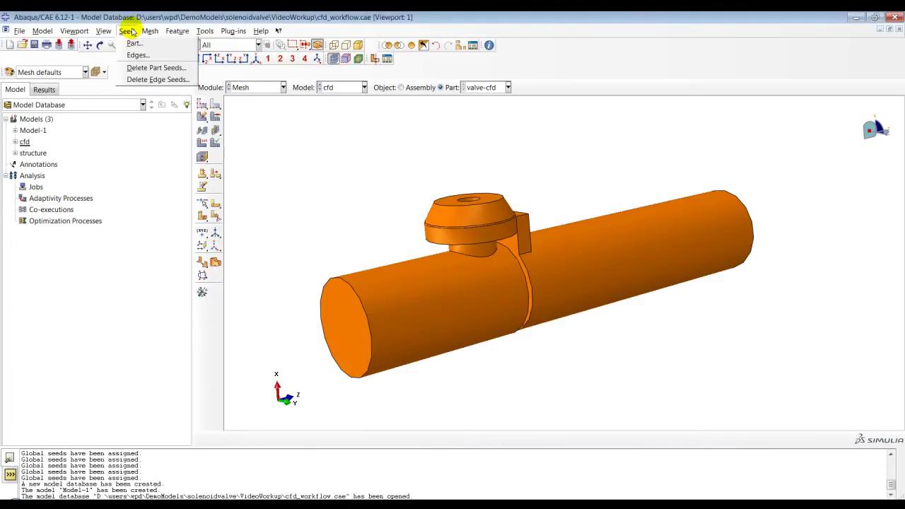
left_click(135, 46)
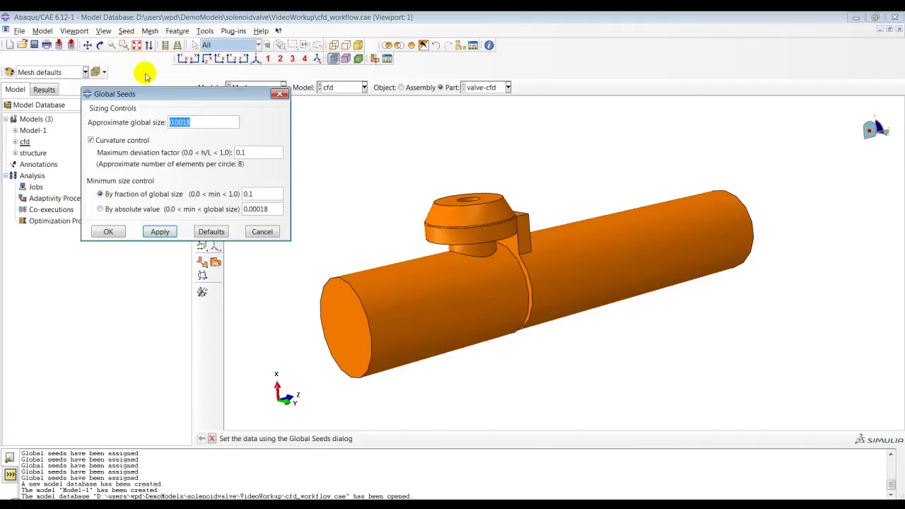
left_click_drag(170, 122, 197, 122)
left_click(197, 122)
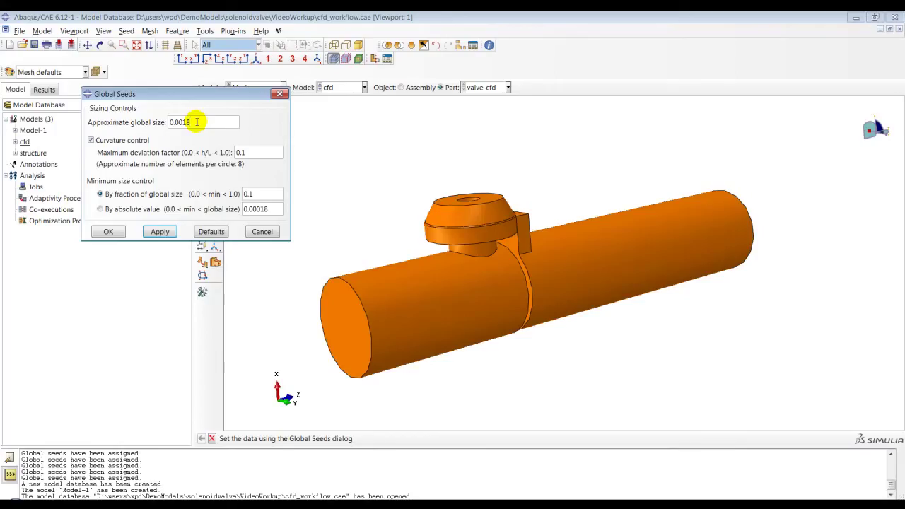
key("BackSpace")
type("2")
left_click(115, 232)
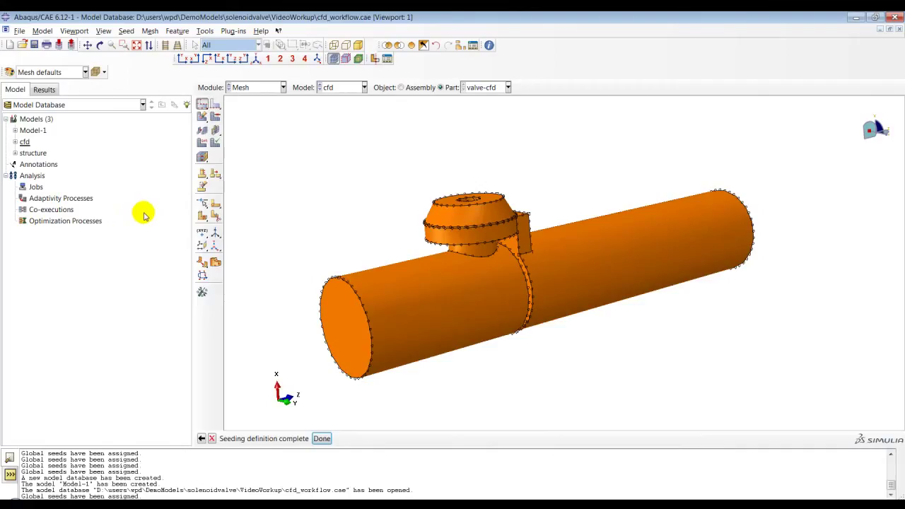
left_click(322, 439)
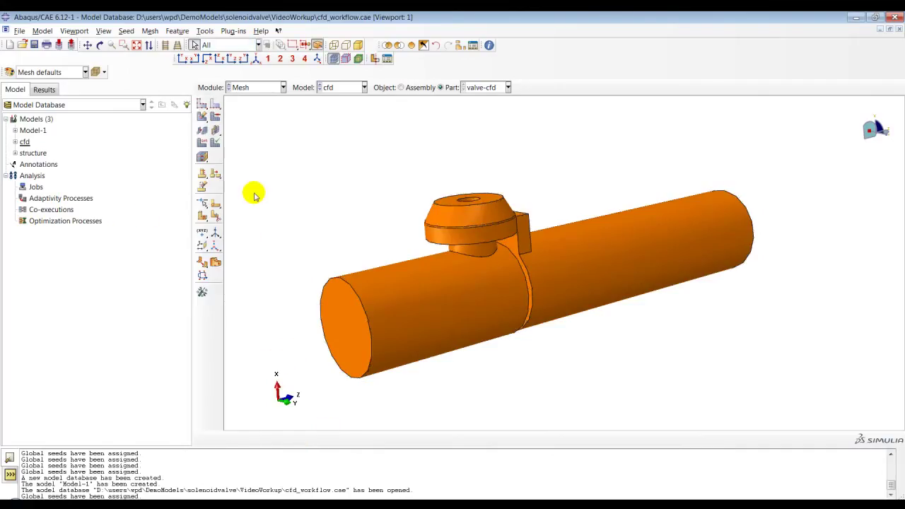
- Set the valve-cfd mesh controls to Tet elements without the default algorithm and with an inserted boundary layer
left_click(149, 31)
left_click(158, 43)
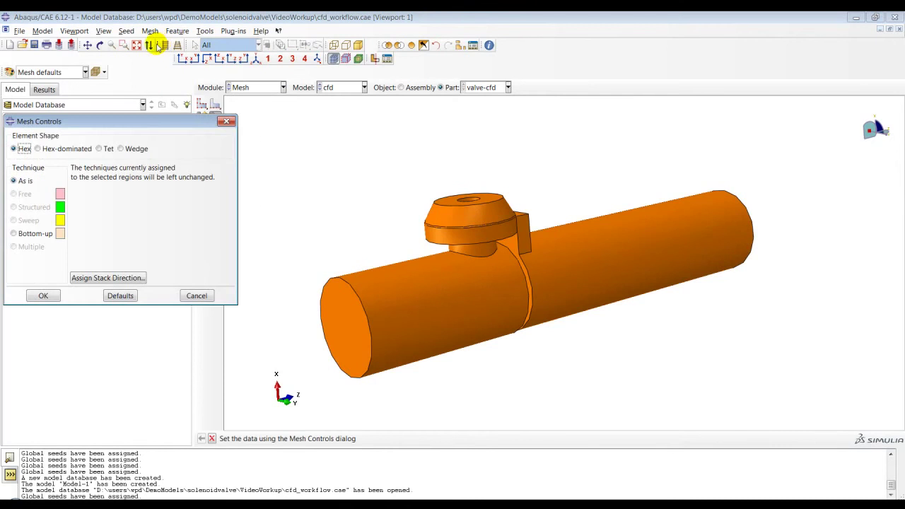
left_click(100, 148)
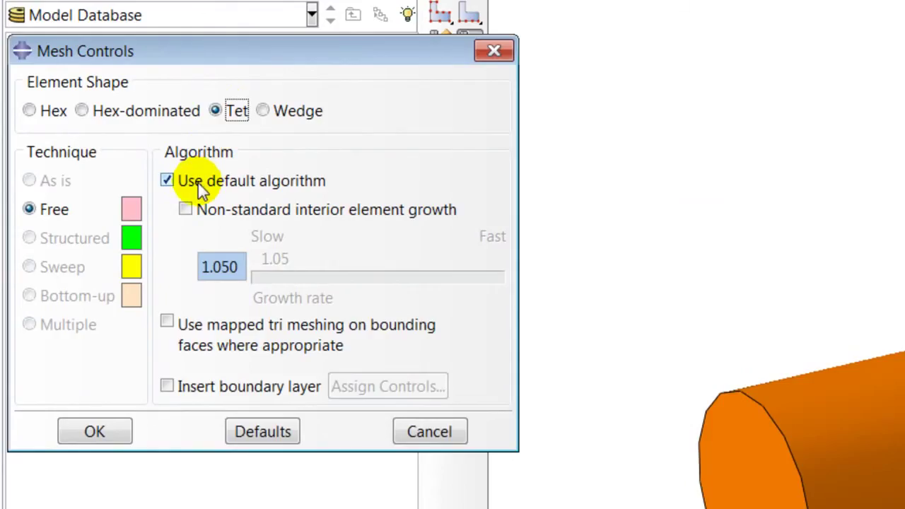
left_click(195, 185)
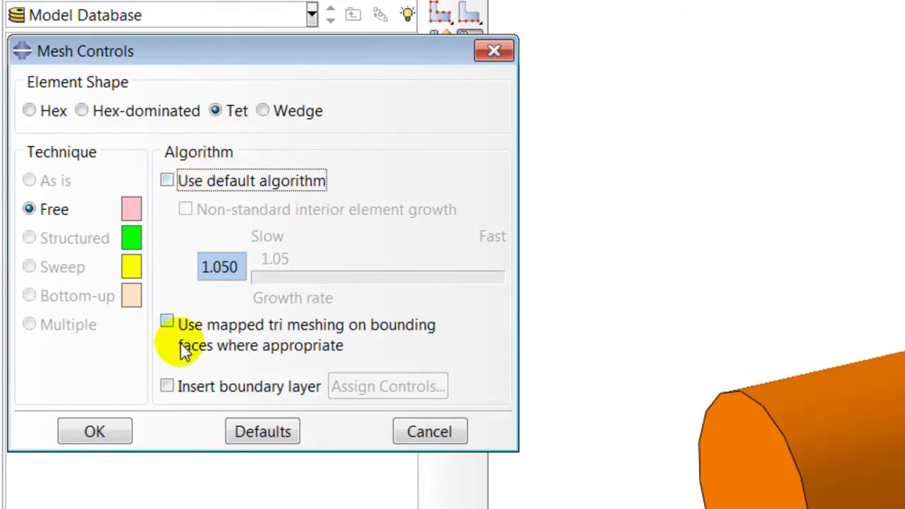
left_click(186, 394)
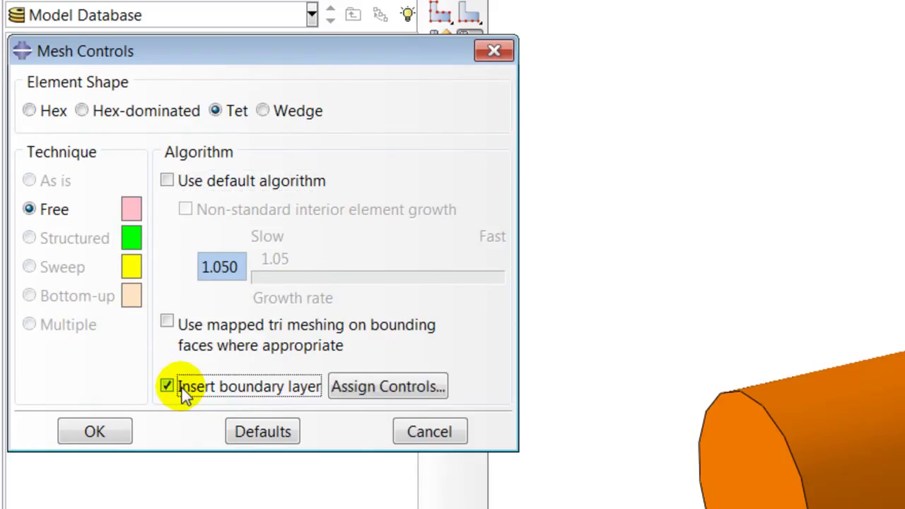
- Define the boundary layer with wall element height 1e-4, growth factor 1.05 and 3 layers
left_click(353, 392)
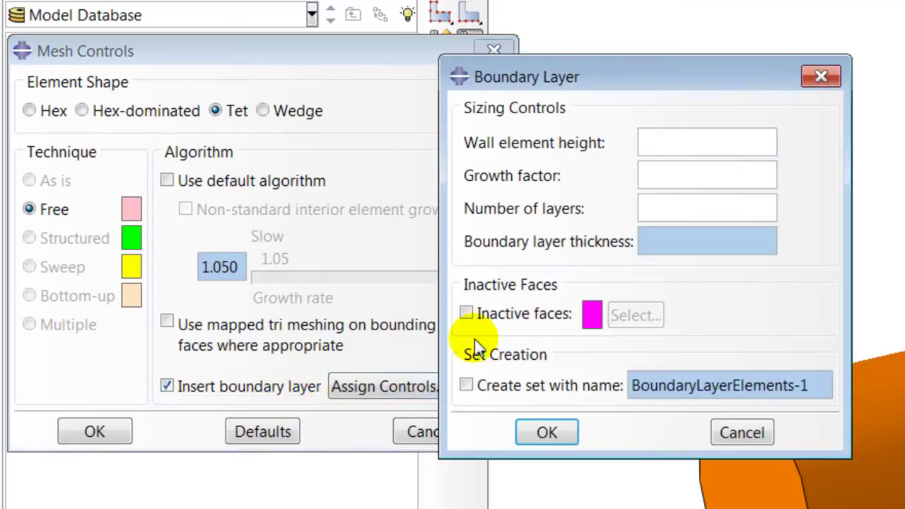
left_click(667, 142)
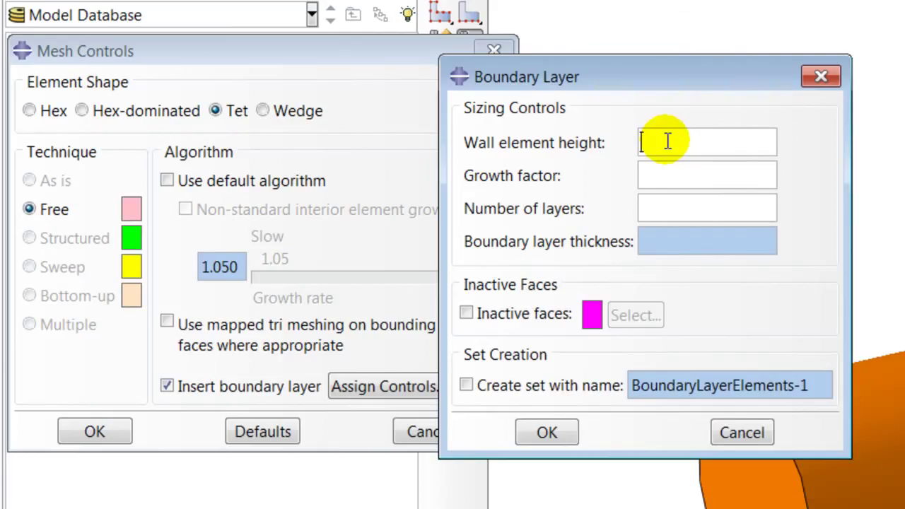
type("1e-4")
left_click(679, 171)
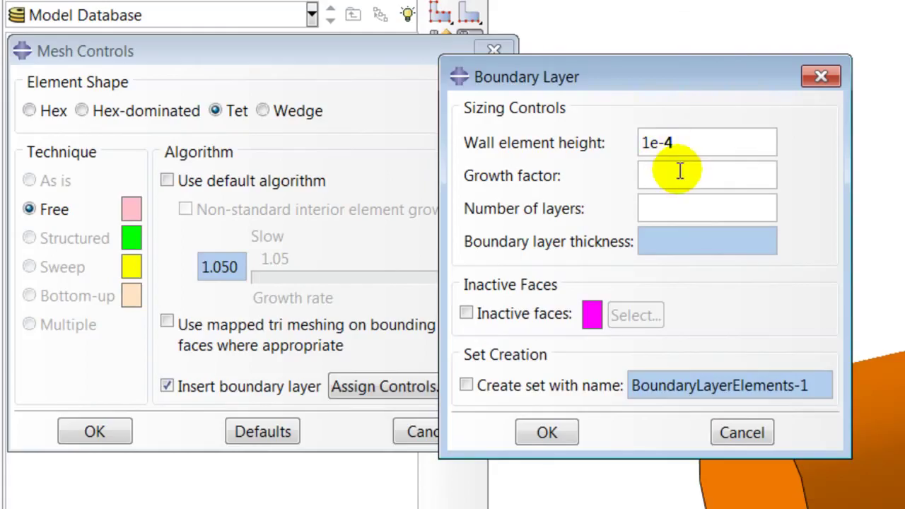
type("1.05")
left_click(688, 209)
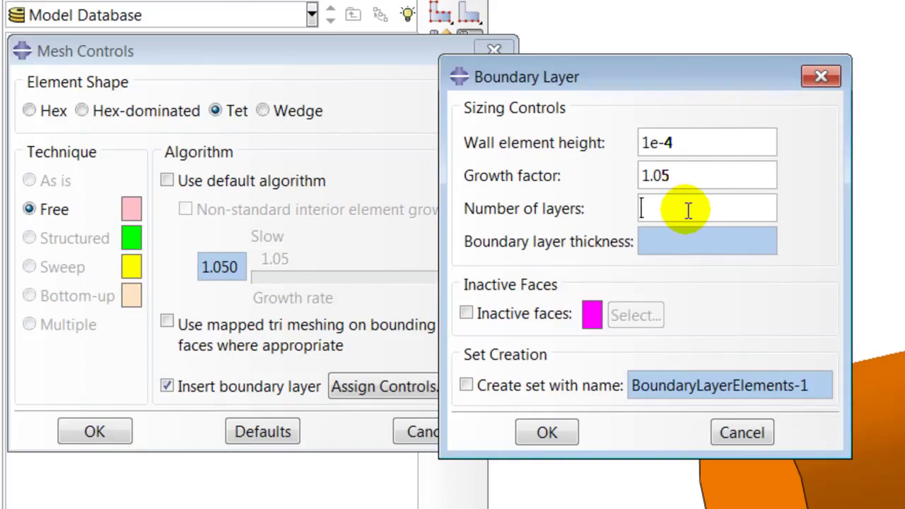
type("3")
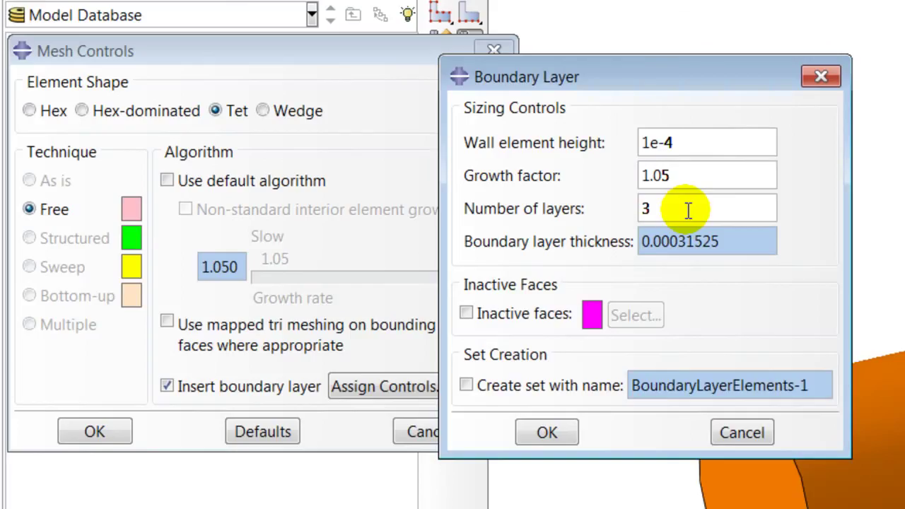
- Make the two circular pipe end faces inactive for the boundary layer and enable creation of the element set BoundaryLayerElements-1
left_click(466, 313)
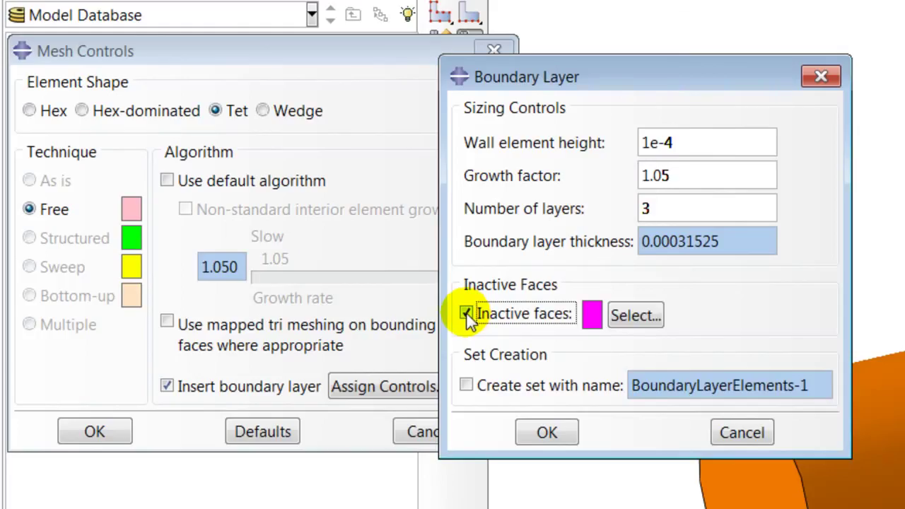
left_click(635, 316)
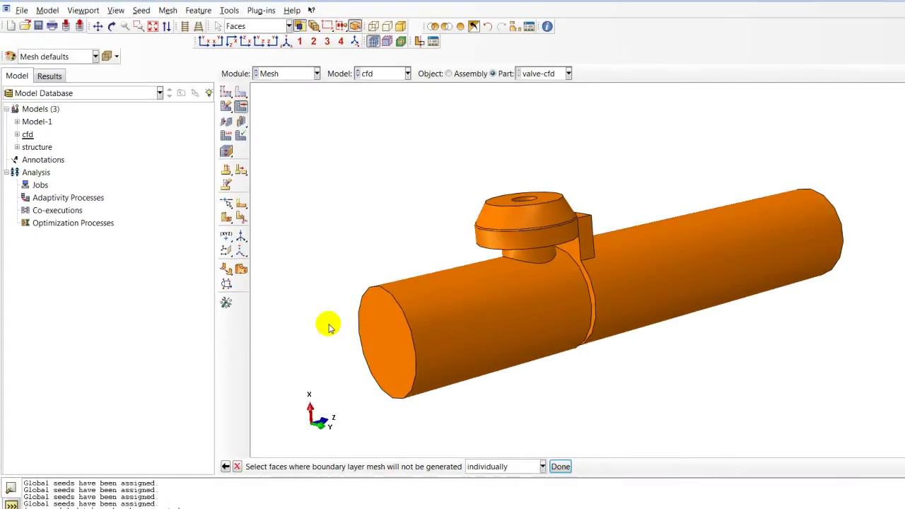
left_click(381, 336)
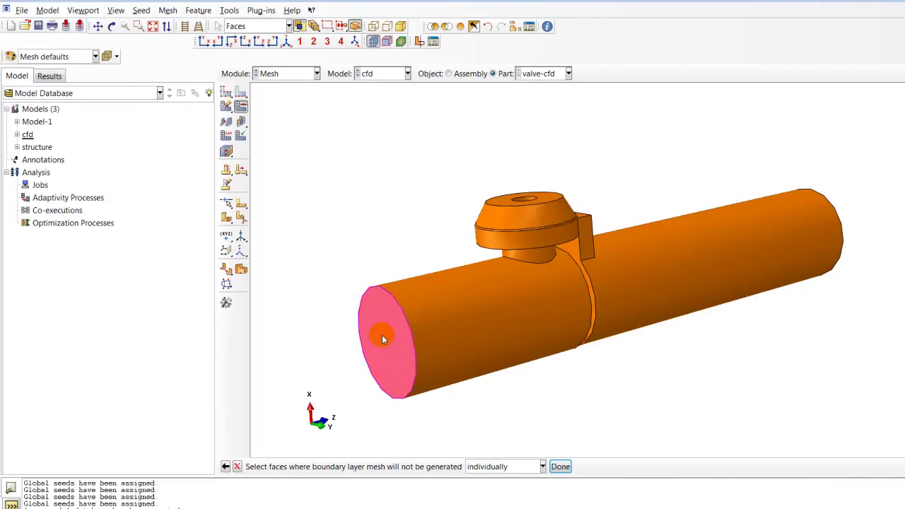
left_click(112, 26)
left_click_drag(778, 284, 630, 287)
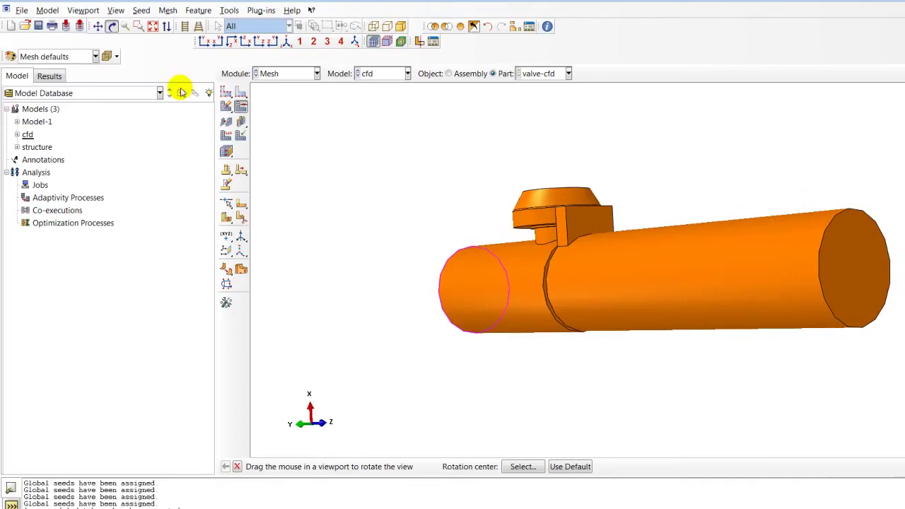
left_click(111, 26)
left_click(861, 270)
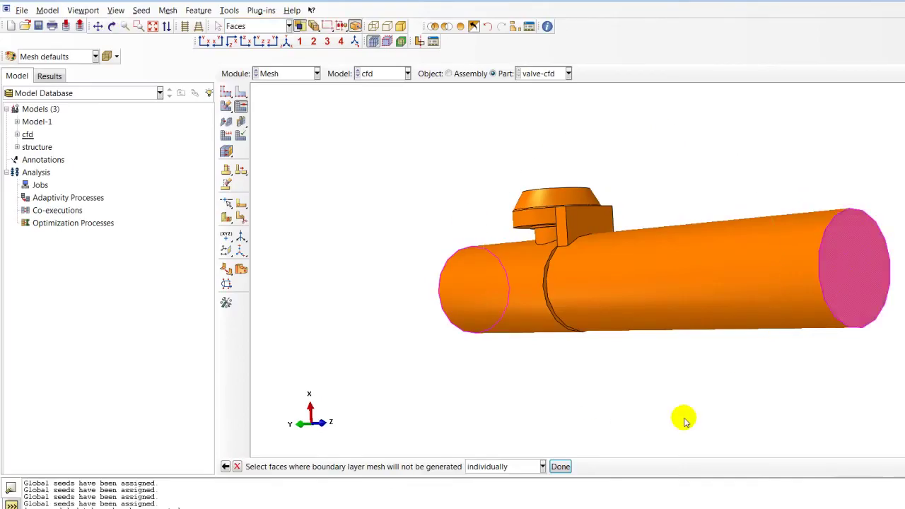
left_click(561, 467)
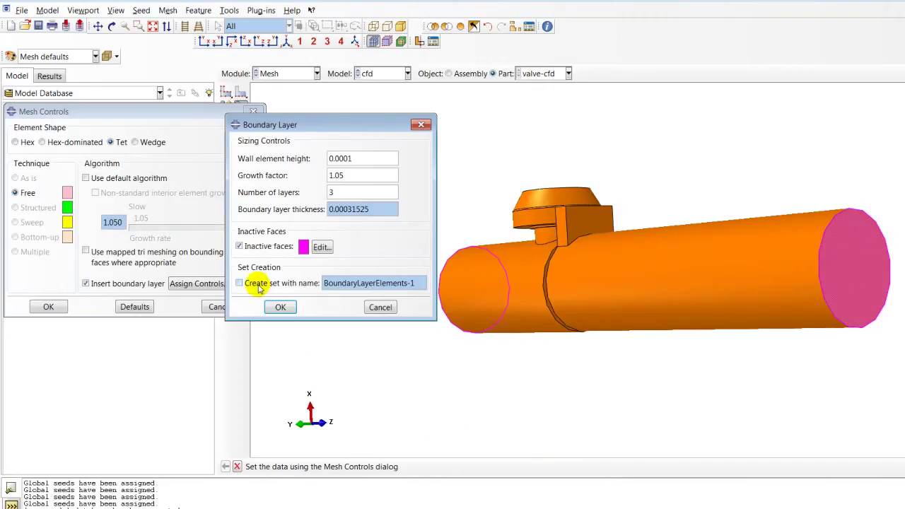
left_click(257, 285)
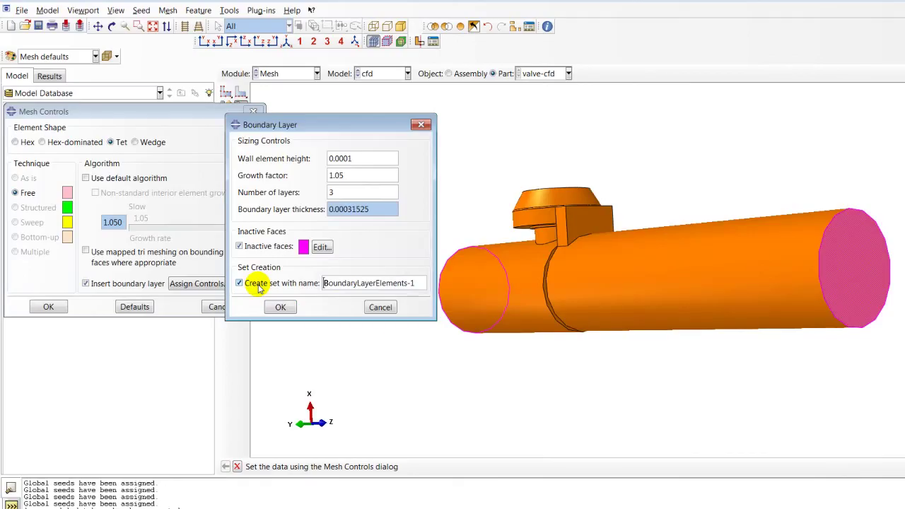
left_click(286, 309)
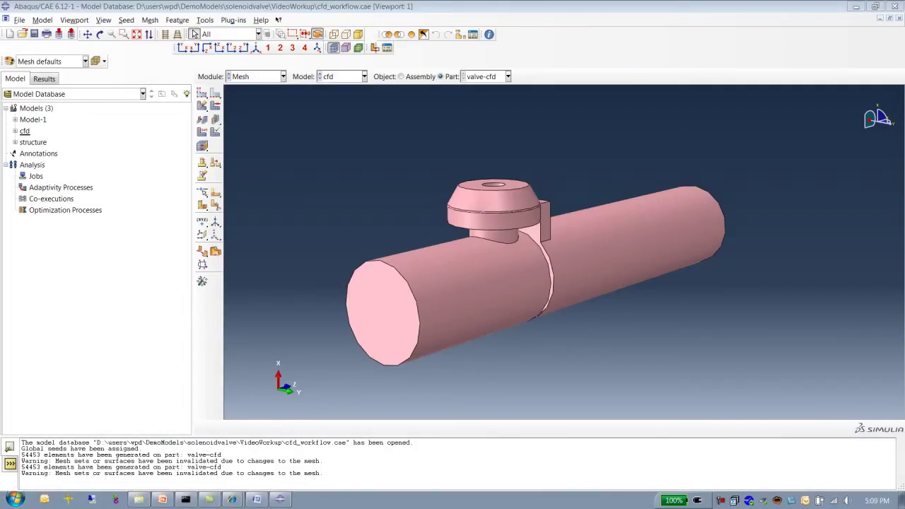
- Generate the mesh on the whole valve-cfd part
left_click(150, 20)
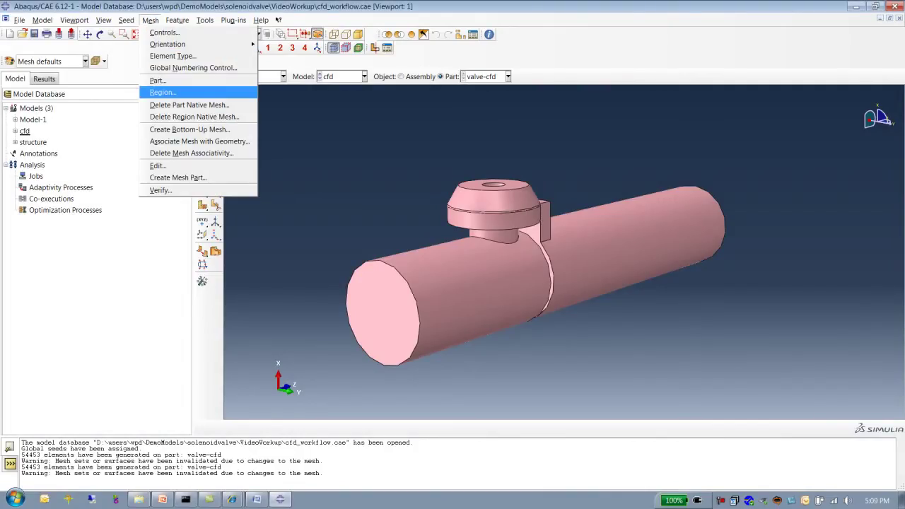
left_click(157, 81)
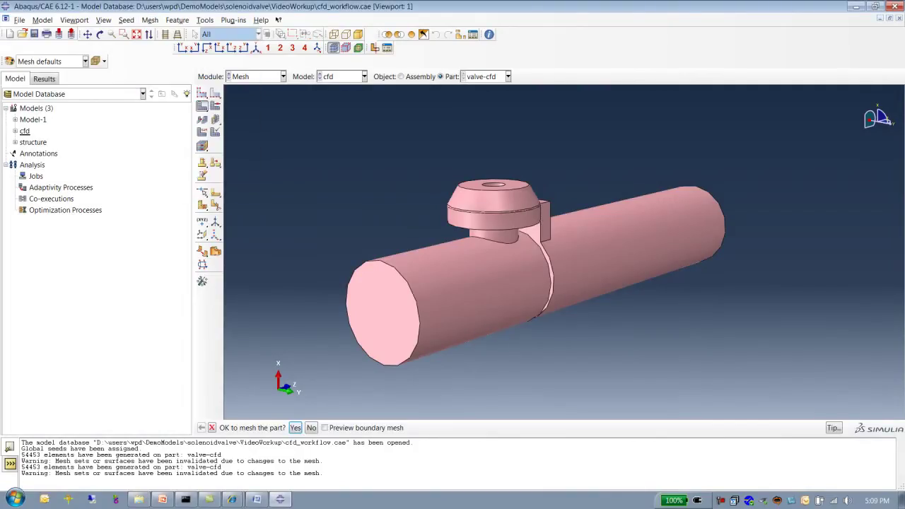
key("Return")
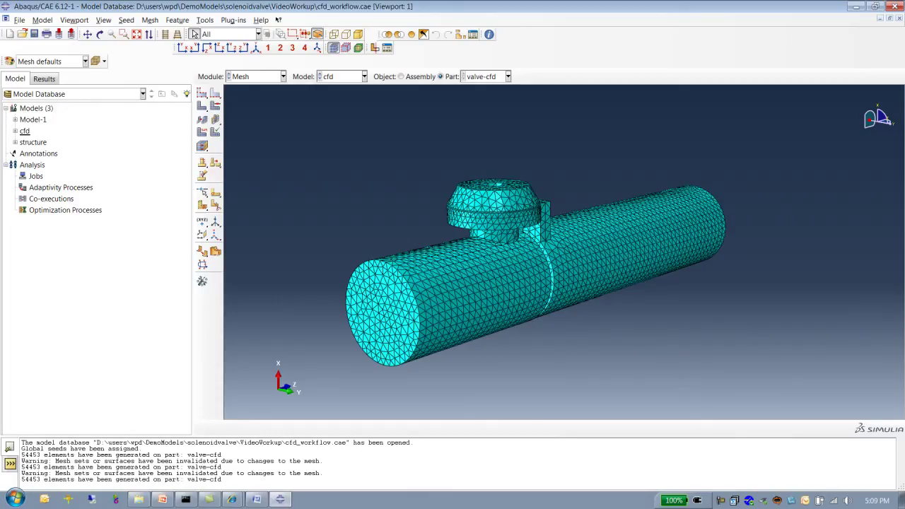
- Hide the elements in the upper half of the valve-cfd mesh as seen in the X-Y view and examine the boundary layers in the cut interior
left_click(182, 48)
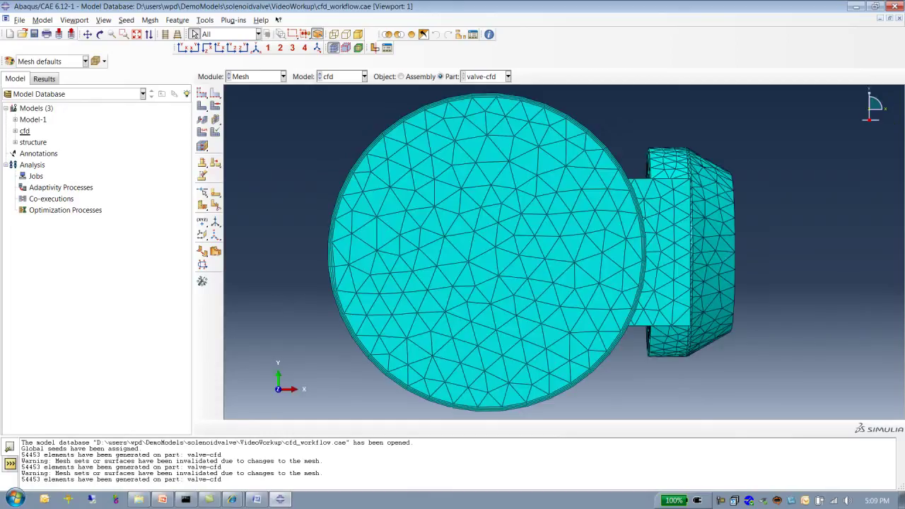
left_click(399, 34)
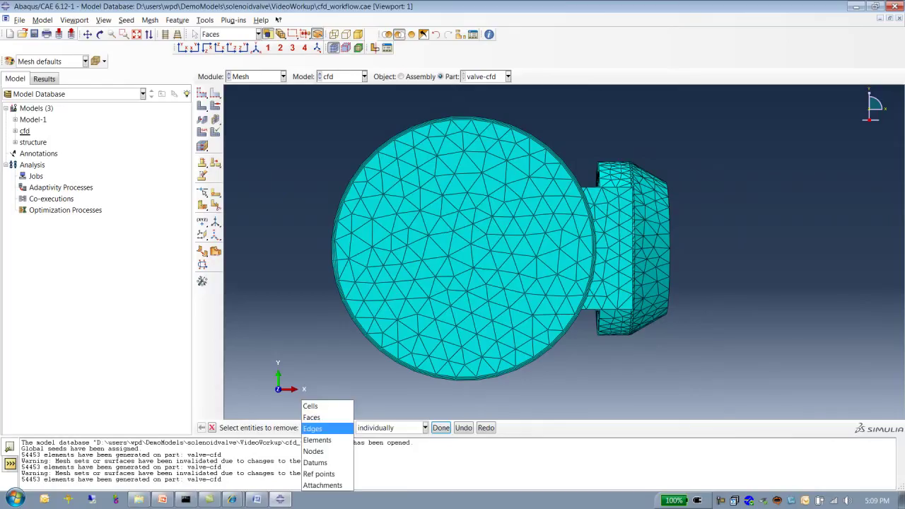
left_click(349, 427)
left_click(312, 442)
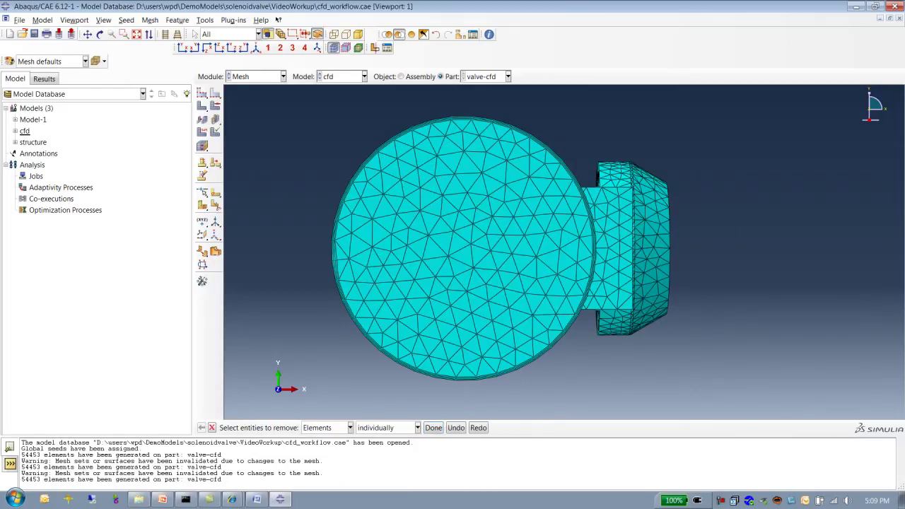
left_click_drag(296, 93, 712, 248)
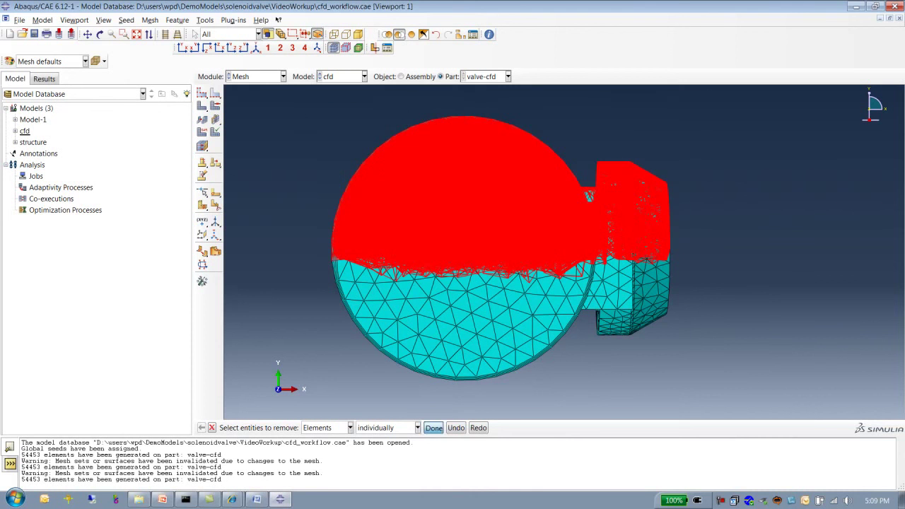
left_click(433, 428)
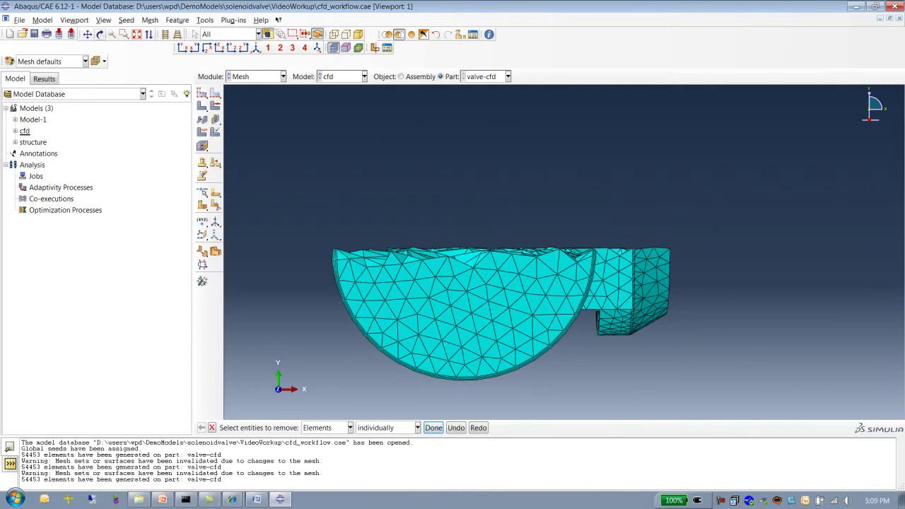
left_click(100, 34)
left_click_drag(440, 306, 364, 297)
scroll(495, 234, "up", 5)
scroll(564, 253, "up", 3)
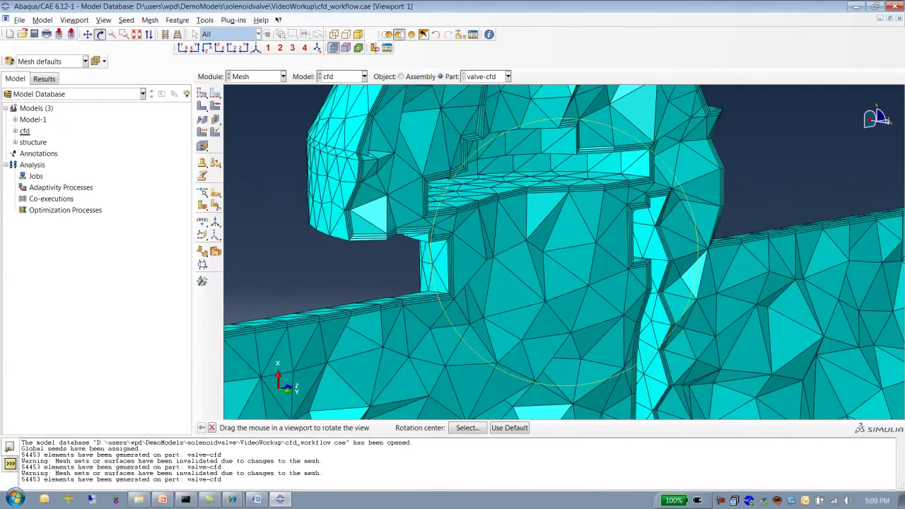